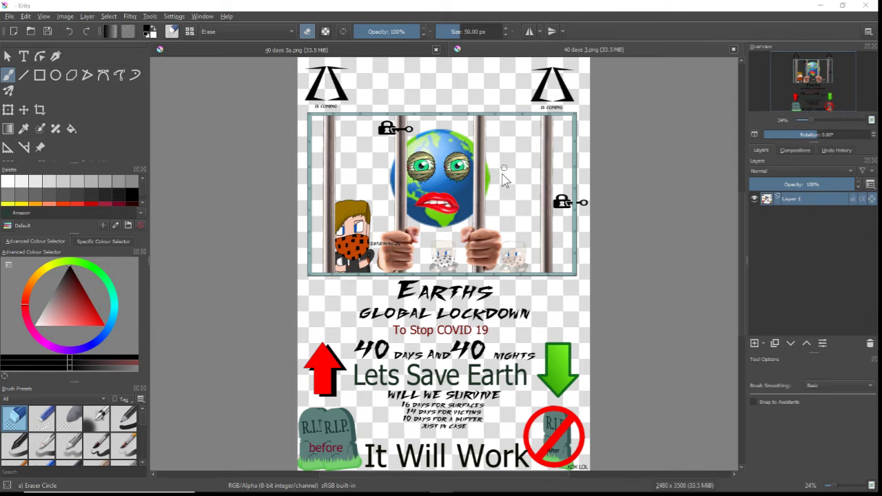
Examine the poster's text up close, from "To Stop COVID 19" down to the 16, 14 and 10 day lines.
{"action": "scroll", "coordinate": [446, 404], "scroll_direction": "up", "scroll_amount": 1}
{"action": "scroll", "coordinate": [447, 403], "scroll_direction": "up", "scroll_amount": 3}
{"action": "left_click", "coordinate": [455, 413]}
{"action": "left_click", "coordinate": [455, 369]}
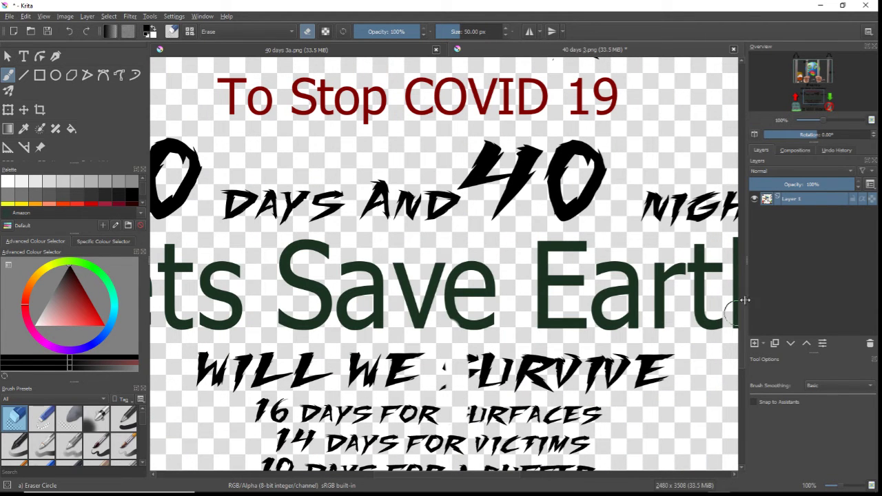
{"action": "left_click_drag", "start_coordinate": [739, 313], "coordinate": [740, 332]}
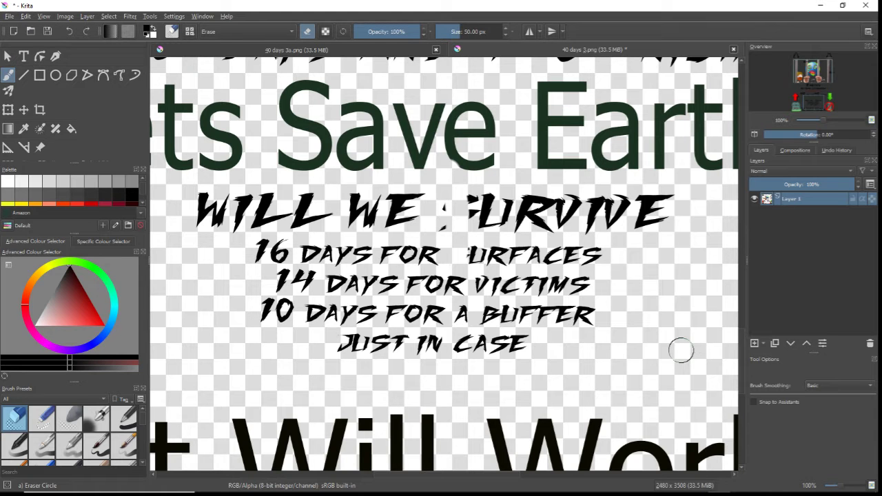
{"action": "scroll", "coordinate": [613, 388], "scroll_direction": "down", "scroll_amount": 1}
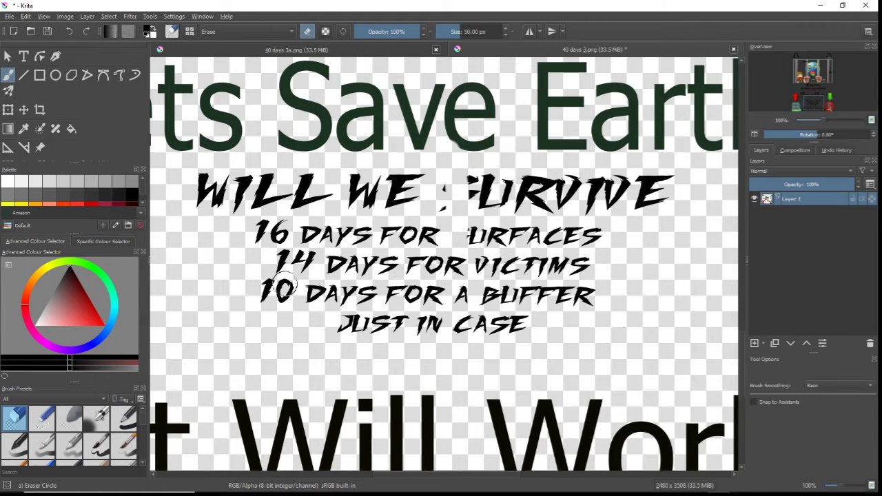
{"action": "scroll", "coordinate": [282, 288], "scroll_direction": "down", "scroll_amount": 2}
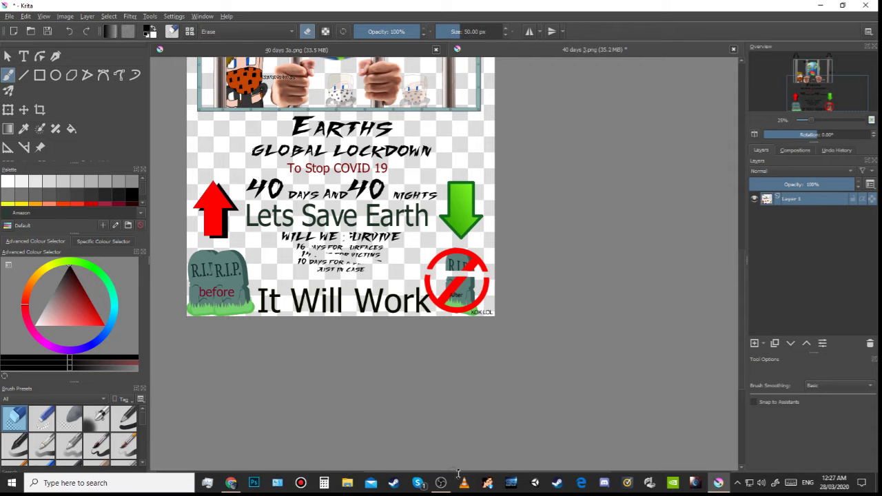
Examine the "before" tombstone, the red arrow and the lower text across to the crossed-out tombstone.
{"action": "left_click_drag", "start_coordinate": [470, 476], "coordinate": [400, 469]}
{"action": "scroll", "coordinate": [435, 333], "scroll_direction": "up", "scroll_amount": 2}
{"action": "scroll", "coordinate": [436, 334], "scroll_direction": "up", "scroll_amount": 1}
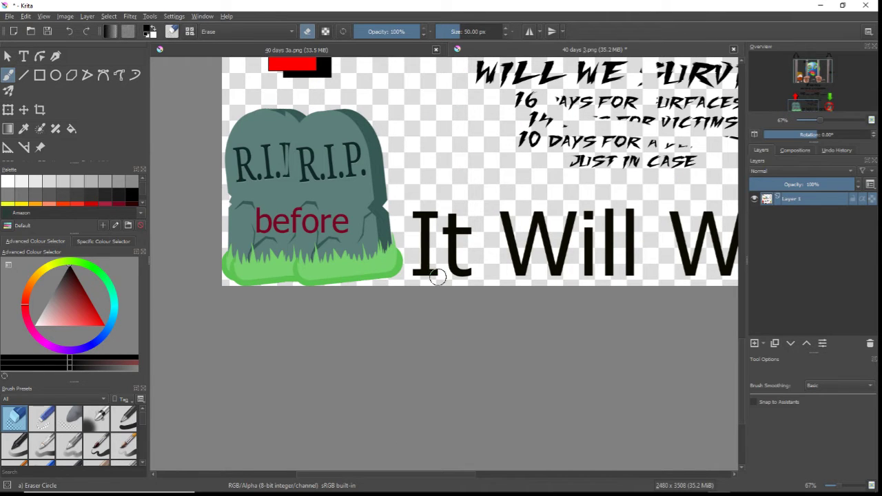
{"action": "left_click_drag", "start_coordinate": [739, 351], "coordinate": [737, 318]}
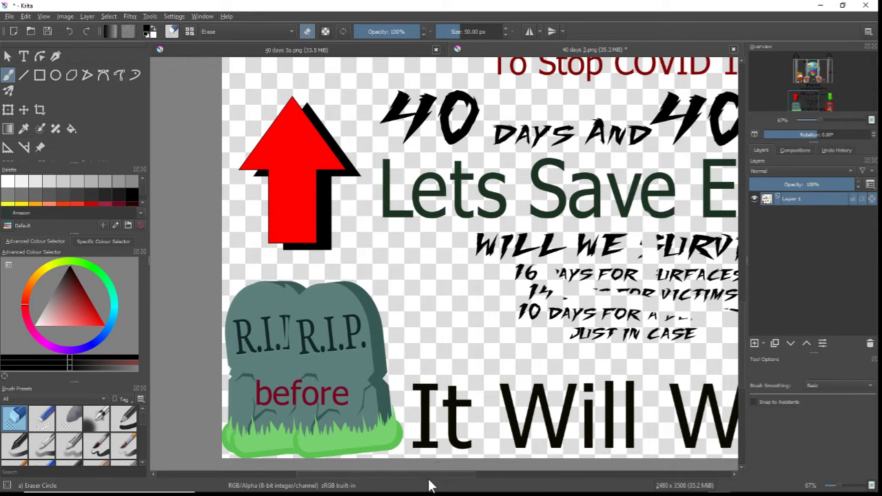
{"action": "left_click_drag", "start_coordinate": [451, 477], "coordinate": [454, 483]}
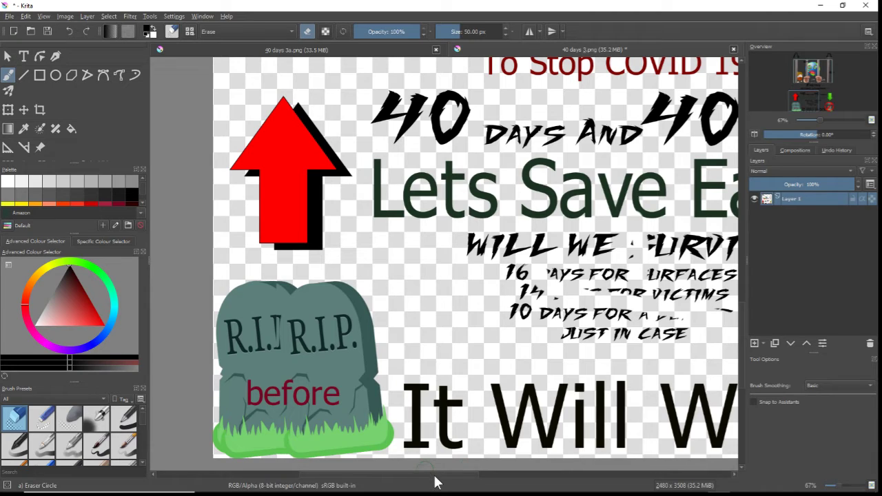
{"action": "left_click_drag", "start_coordinate": [434, 482], "coordinate": [503, 486]}
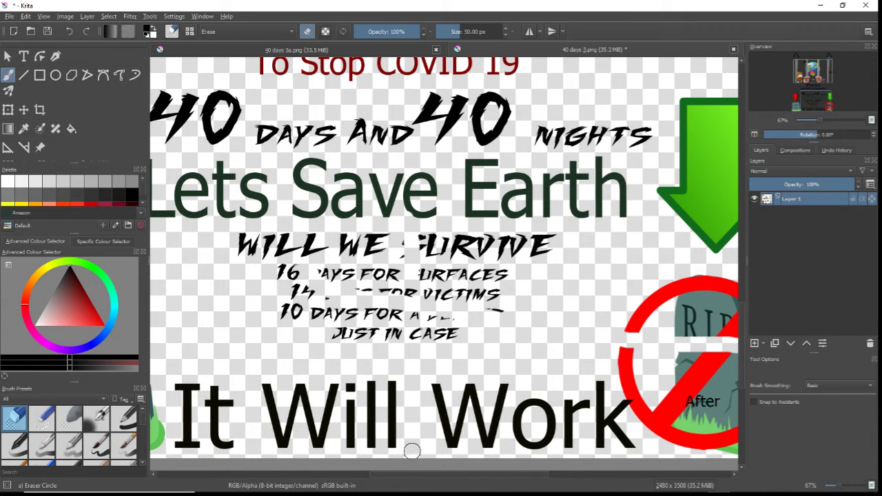
{"action": "left_click_drag", "start_coordinate": [392, 478], "coordinate": [369, 474]}
{"action": "scroll", "coordinate": [474, 346], "scroll_direction": "down", "scroll_amount": 3}
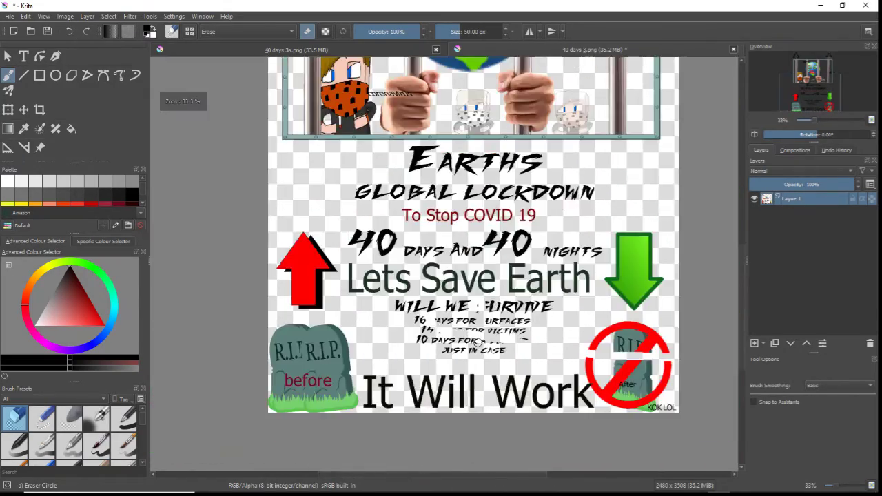
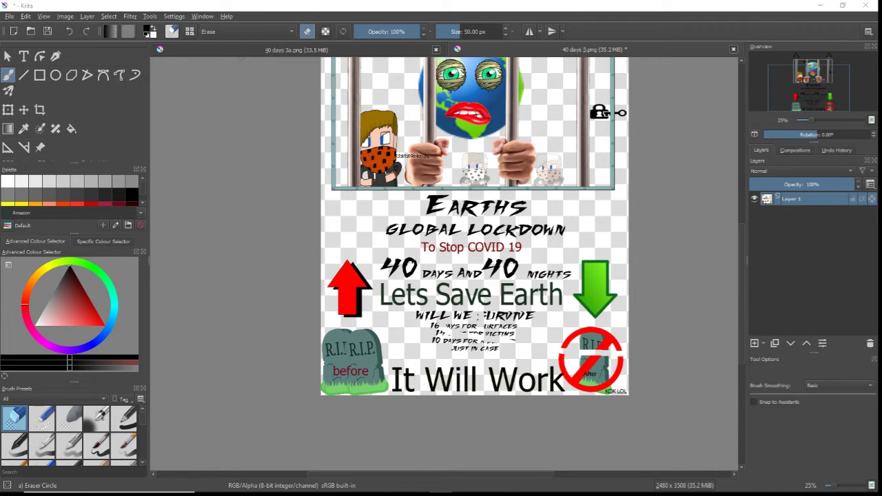
Examine the red up arrow at 100% zoom, followed by the "Lets Save Earth" text beside it.
{"action": "scroll", "coordinate": [234, 241], "scroll_direction": "up", "scroll_amount": 2, "text": "ctrl"}
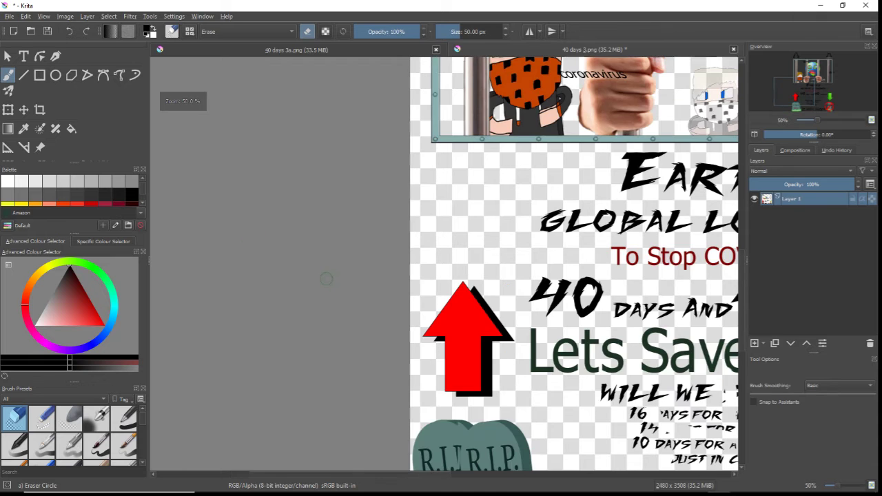
{"action": "left_click_drag", "start_coordinate": [348, 478], "coordinate": [396, 482]}
{"action": "scroll", "coordinate": [397, 482], "scroll_direction": "down", "scroll_amount": 2, "text": "ctrl"}
{"action": "scroll", "coordinate": [398, 481], "scroll_direction": "up", "scroll_amount": 2, "text": "ctrl"}
{"action": "scroll", "coordinate": [403, 415], "scroll_direction": "up", "scroll_amount": 2, "text": "ctrl"}
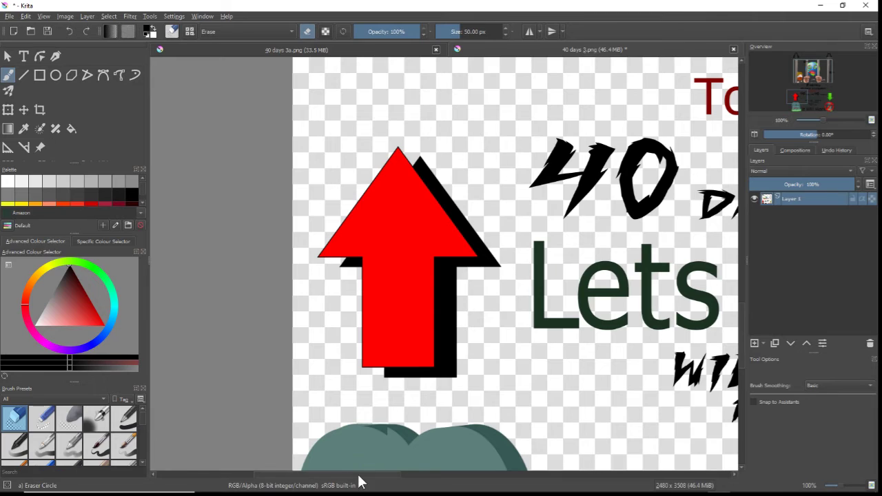
{"action": "left_click_drag", "start_coordinate": [359, 479], "coordinate": [471, 478]}
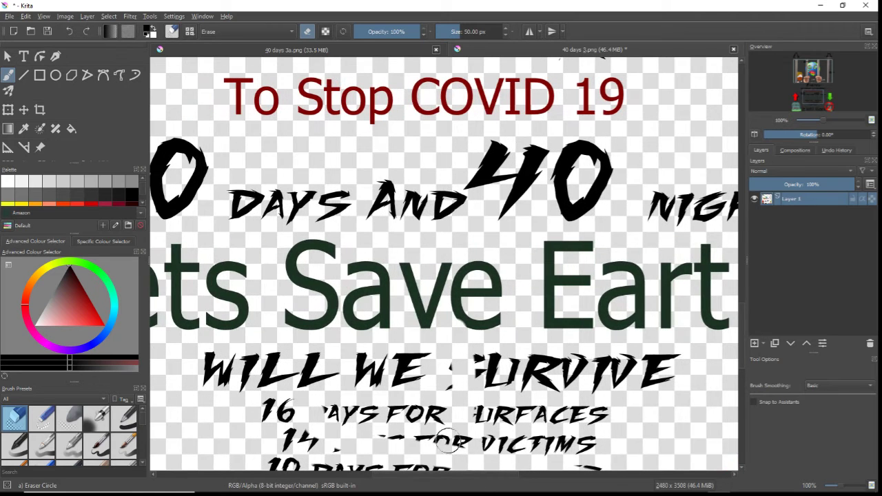
Review the whole poster, including the green down arrow and the crossed-out "After" tombstone.
{"action": "scroll", "coordinate": [448, 441], "scroll_direction": "down", "scroll_amount": 2}
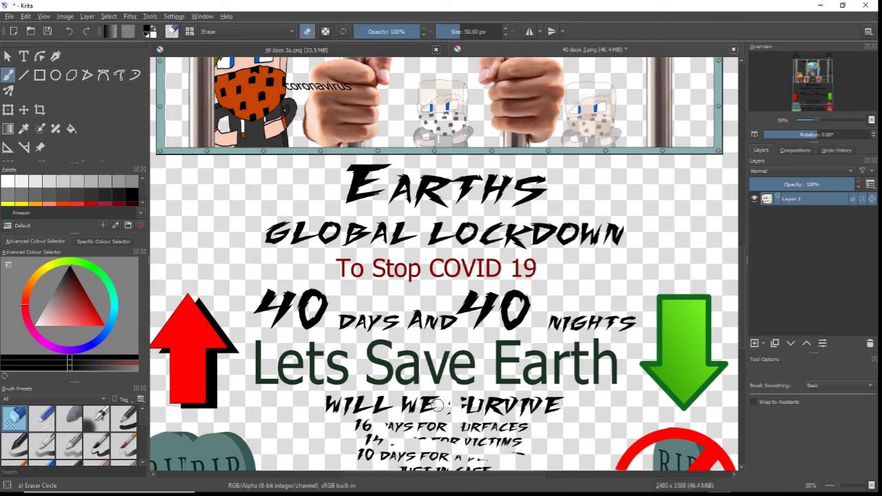
{"action": "scroll", "coordinate": [487, 366], "scroll_direction": "down", "scroll_amount": 1}
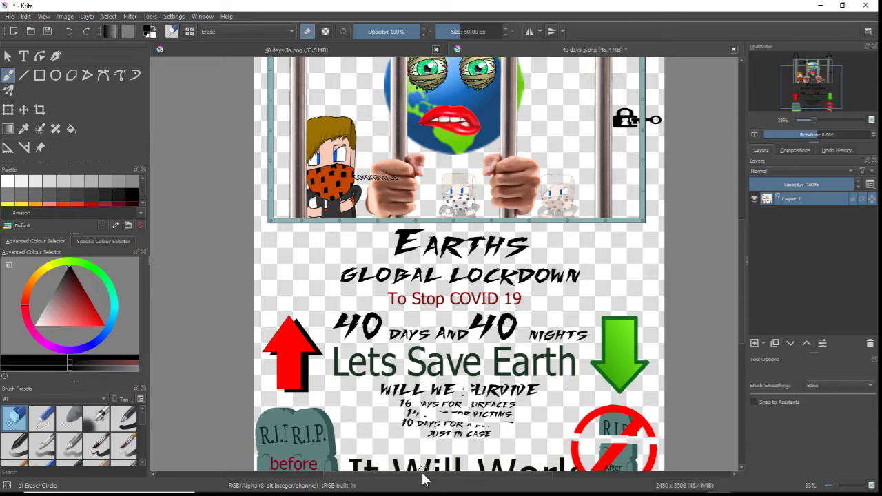
{"action": "scroll", "coordinate": [452, 426], "scroll_direction": "down", "scroll_amount": 2}
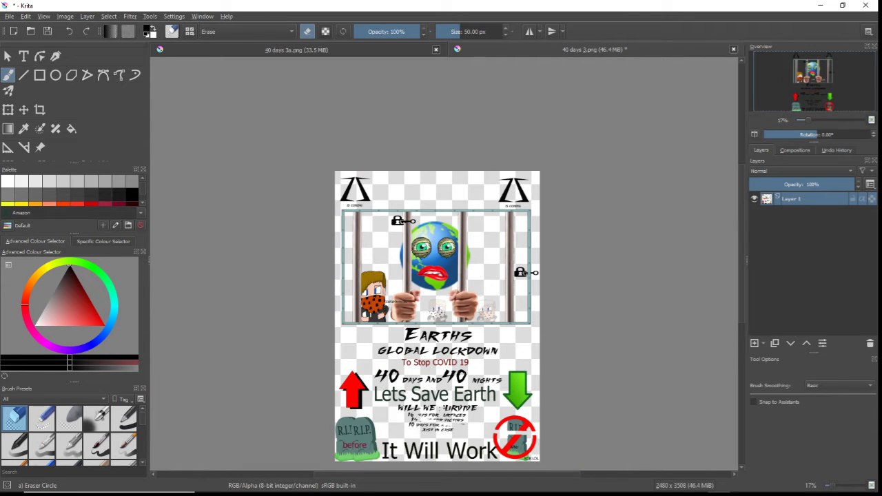
{"action": "left_click_drag", "start_coordinate": [739, 233], "coordinate": [738, 261]}
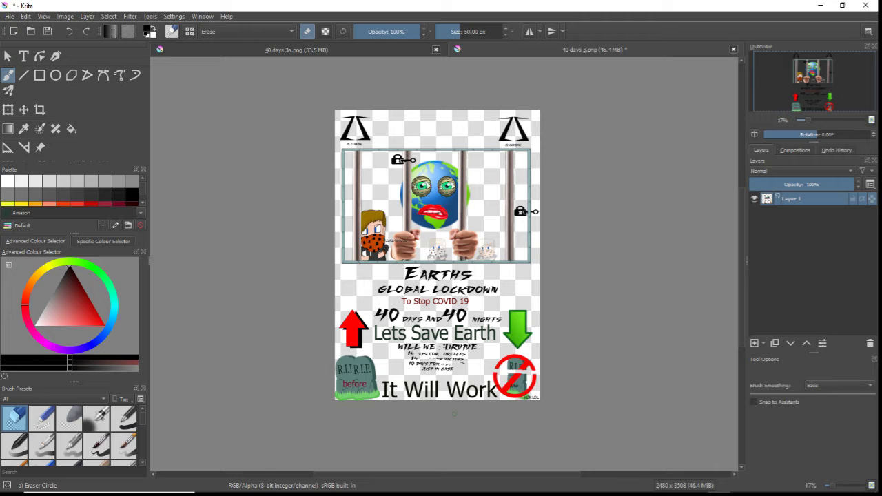
{"action": "scroll", "coordinate": [511, 390], "scroll_direction": "up", "scroll_amount": 4}
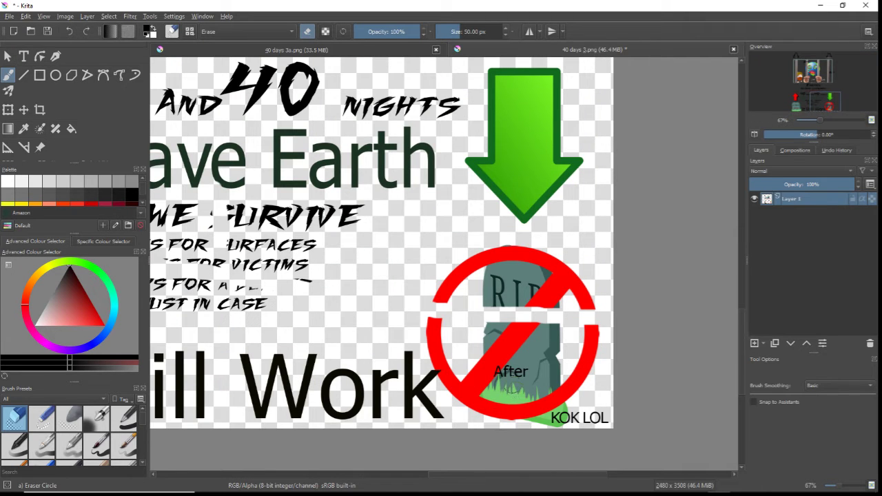
{"action": "scroll", "coordinate": [502, 380], "scroll_direction": "down", "scroll_amount": 2}
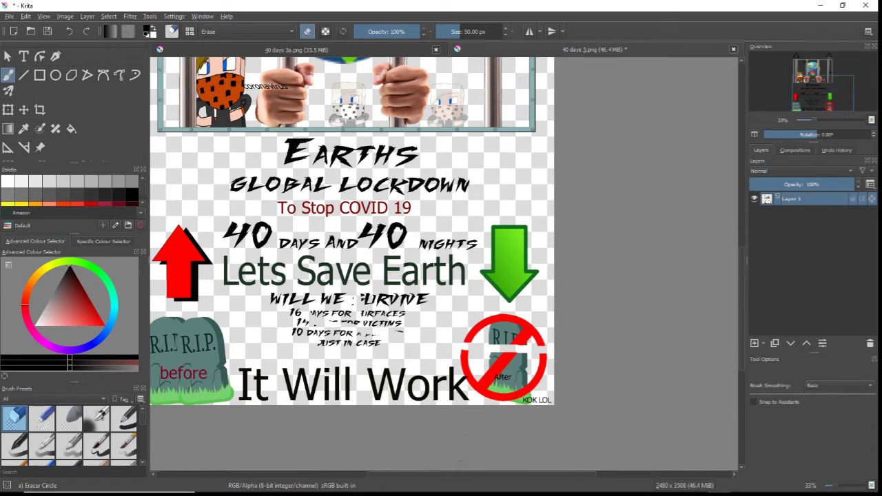
{"action": "left_click_drag", "start_coordinate": [461, 474], "coordinate": [441, 472]}
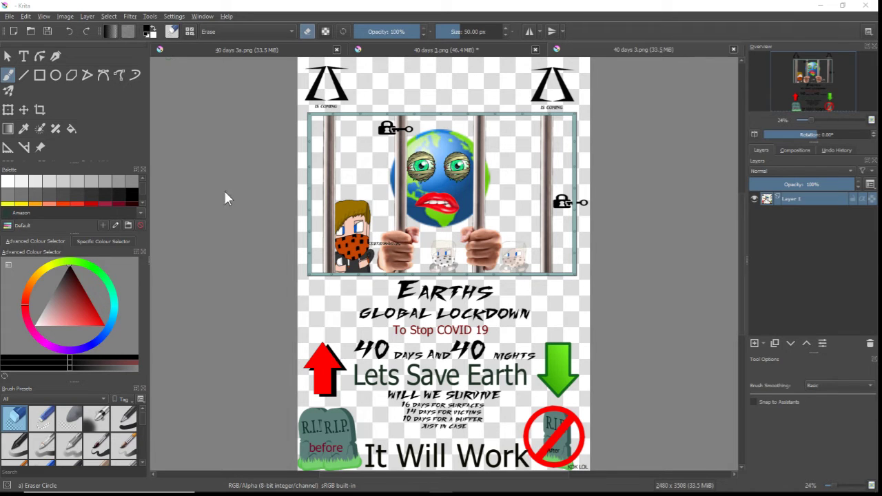
Activate the Select Shapes tool on the intact copy of the poster.
{"action": "left_click", "coordinate": [7, 56]}
{"action": "left_click", "coordinate": [259, 211]}
{"action": "scroll", "coordinate": [359, 271], "scroll_direction": "up", "scroll_amount": 1}
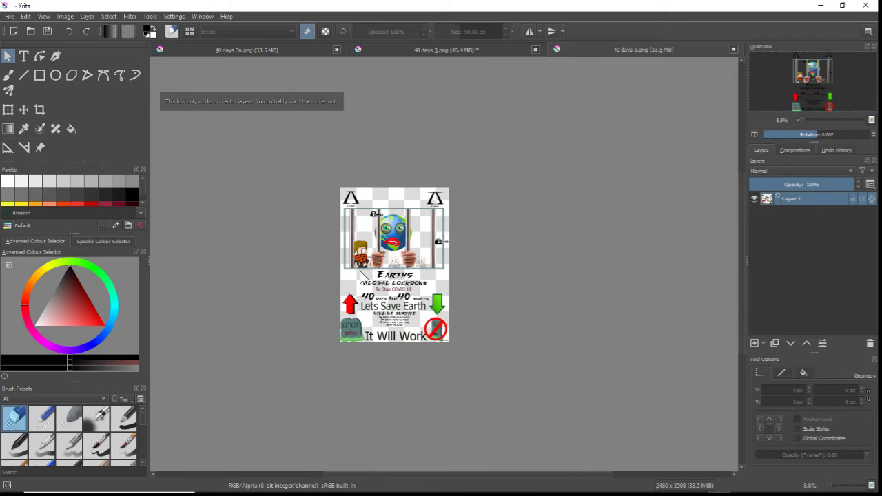
Examine the intact poster's "Earths Global Lockdown" heading, the 40 days and 40 nights text and both arrows.
{"action": "scroll", "coordinate": [359, 271], "scroll_direction": "up", "scroll_amount": 2}
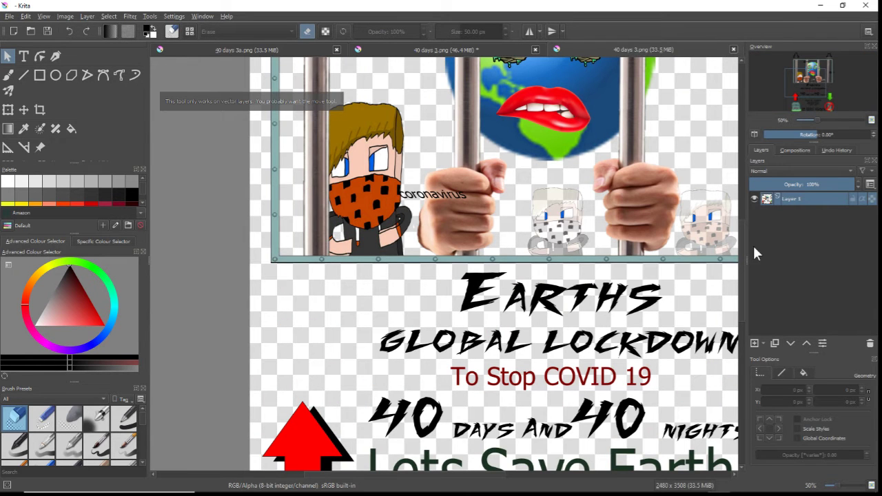
{"action": "scroll", "coordinate": [740, 243], "scroll_direction": "down", "scroll_amount": 1}
{"action": "scroll", "coordinate": [740, 243], "scroll_direction": "down", "scroll_amount": 5}
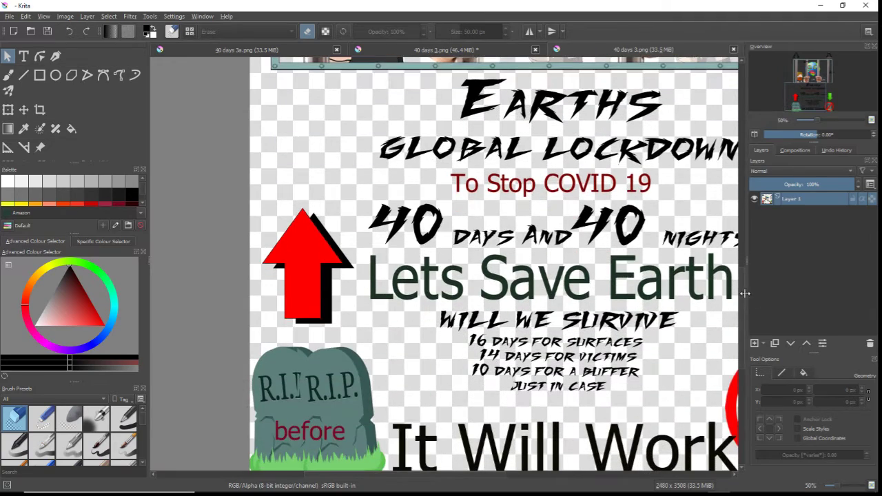
{"action": "left_click_drag", "start_coordinate": [488, 475], "coordinate": [549, 487]}
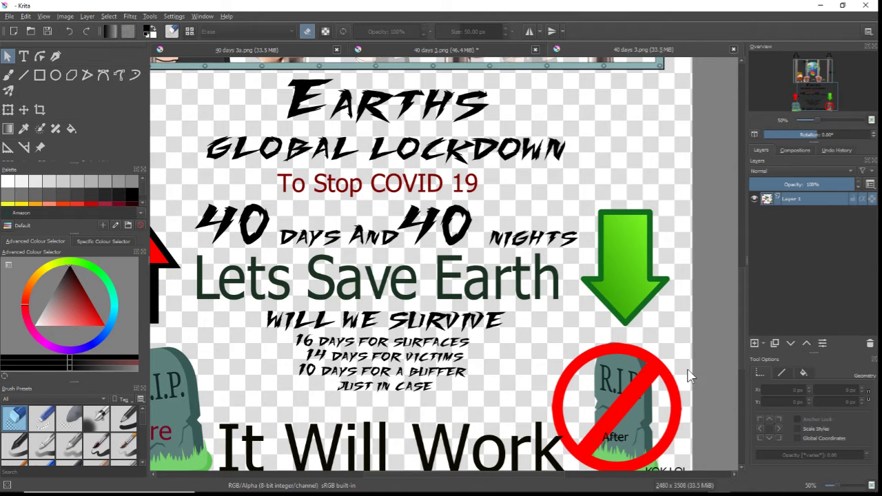
{"action": "scroll", "coordinate": [422, 255], "scroll_direction": "up", "scroll_amount": 2}
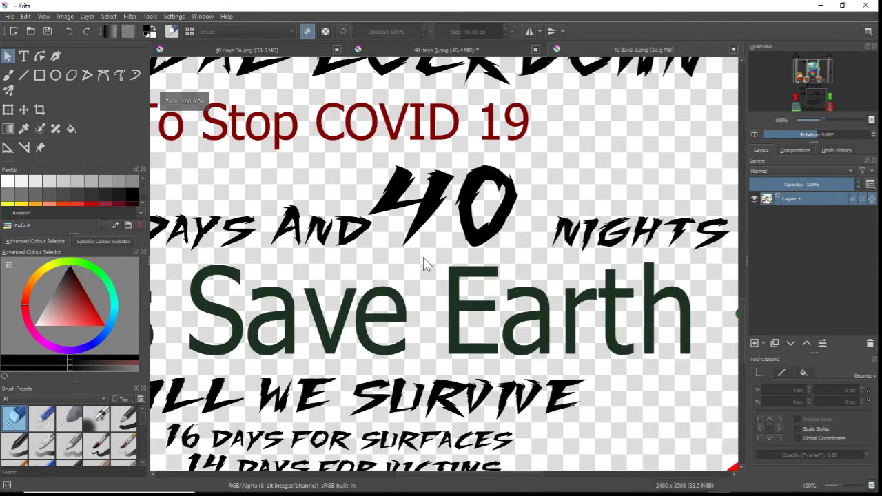
{"action": "scroll", "coordinate": [426, 264], "scroll_direction": "down", "scroll_amount": 1}
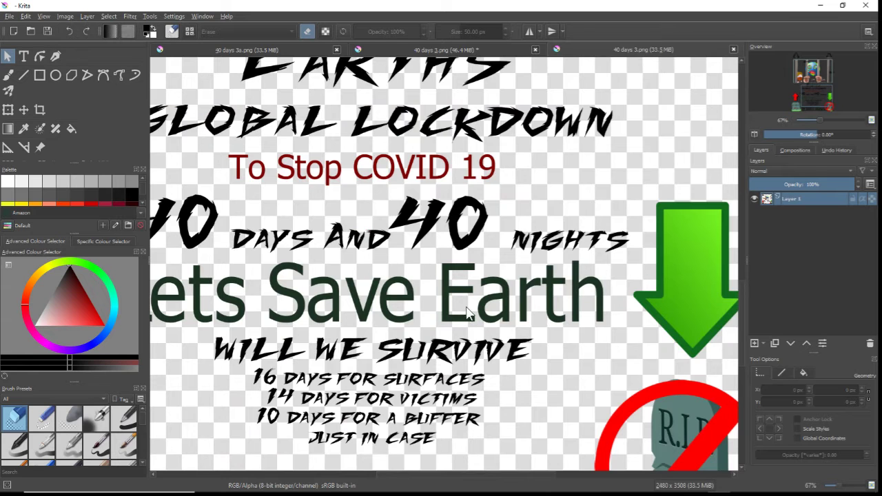
{"action": "left_click_drag", "start_coordinate": [433, 476], "coordinate": [413, 476]}
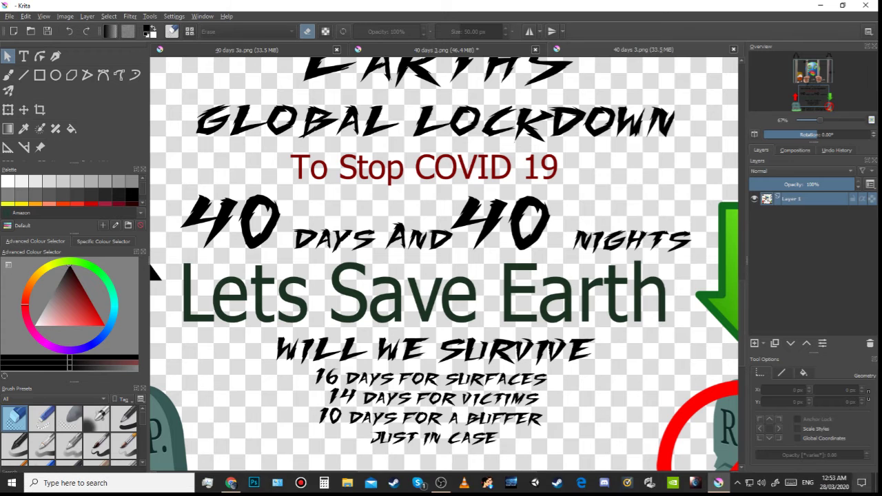
Examine the lines for surfaces, victims and buffer under "Will We Survive", and review the poster's lower half.
{"action": "scroll", "coordinate": [453, 363], "scroll_direction": "down", "scroll_amount": 3}
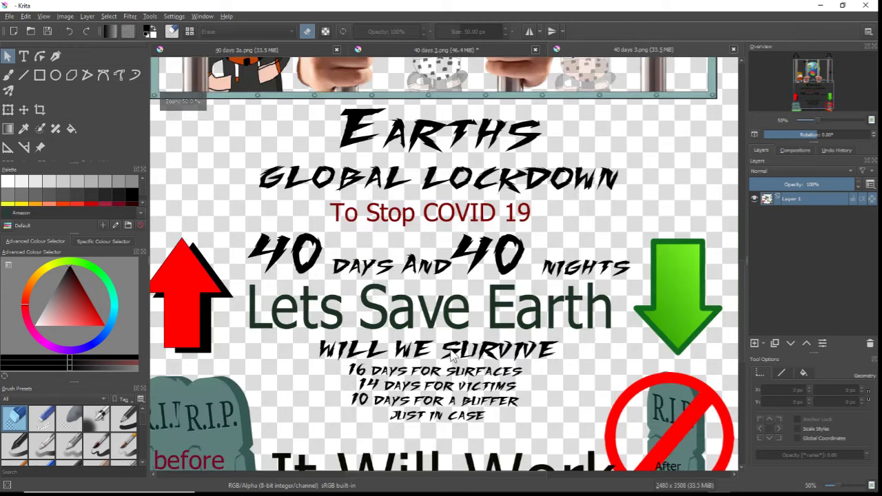
{"action": "scroll", "coordinate": [453, 365], "scroll_direction": "up", "scroll_amount": 3}
{"action": "scroll", "coordinate": [452, 364], "scroll_direction": "up", "scroll_amount": 3}
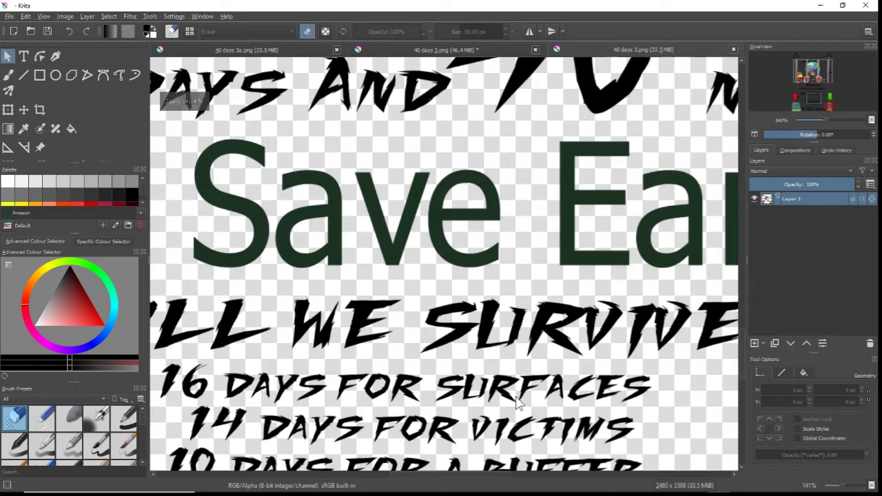
{"action": "left_click_drag", "start_coordinate": [741, 339], "coordinate": [742, 356]}
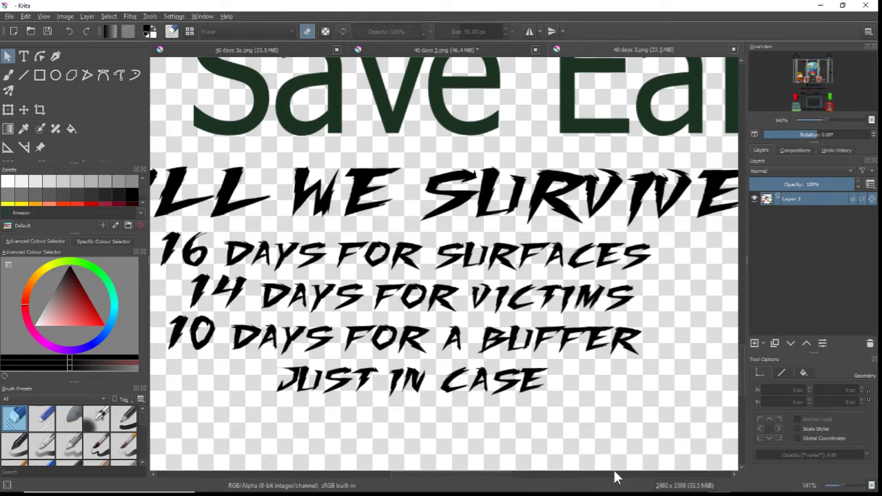
{"action": "left_click_drag", "start_coordinate": [500, 477], "coordinate": [492, 478]}
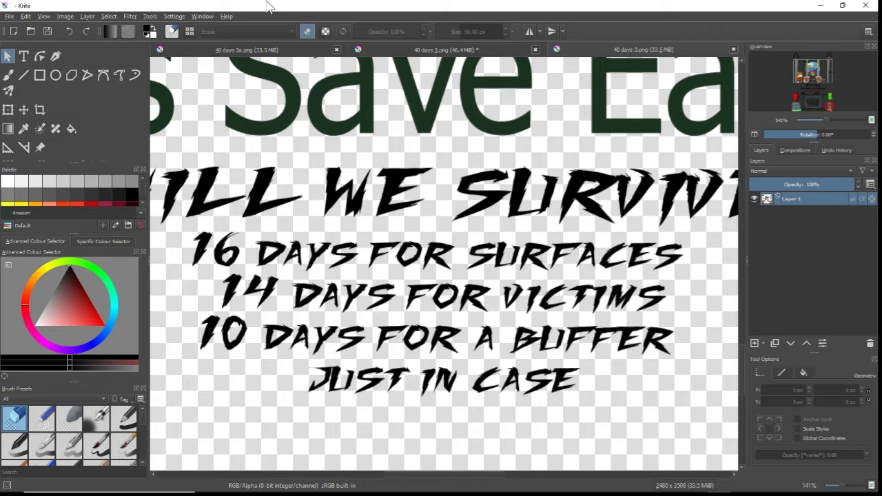
{"action": "scroll", "coordinate": [369, 180], "scroll_direction": "down", "scroll_amount": 3}
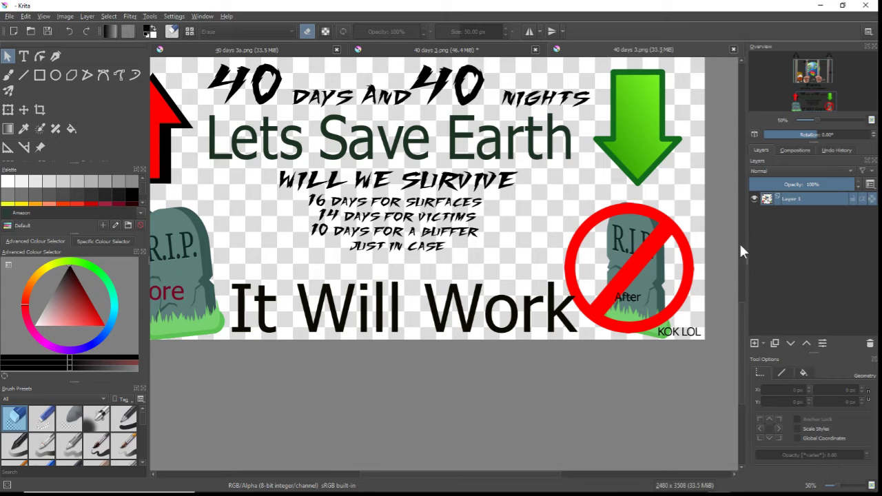
{"action": "scroll", "coordinate": [743, 344], "scroll_direction": "up", "scroll_amount": 3}
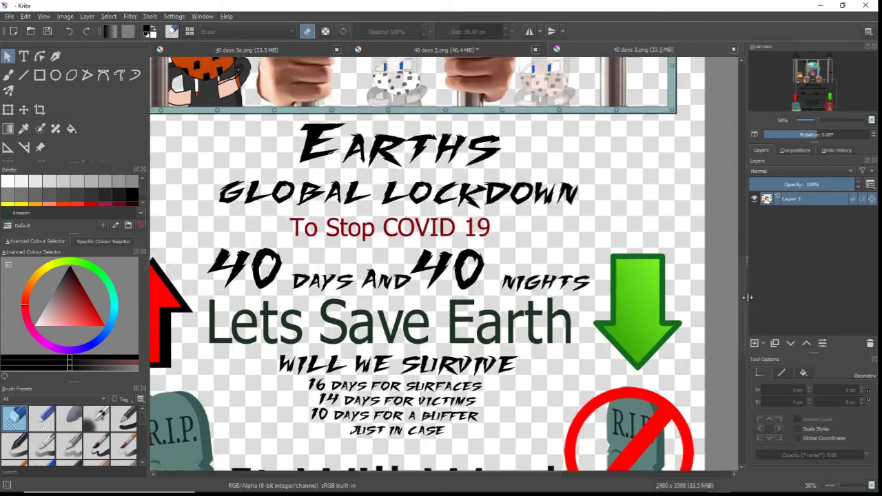
{"action": "scroll", "coordinate": [589, 262], "scroll_direction": "down", "scroll_amount": 1}
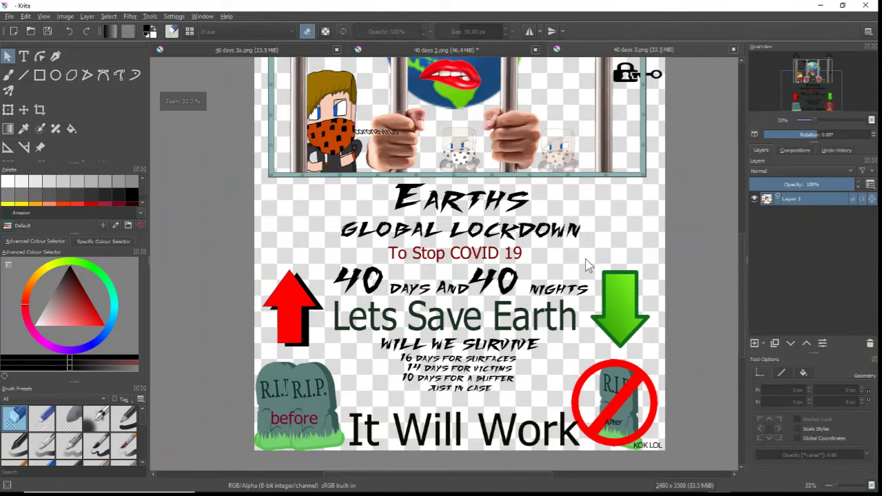
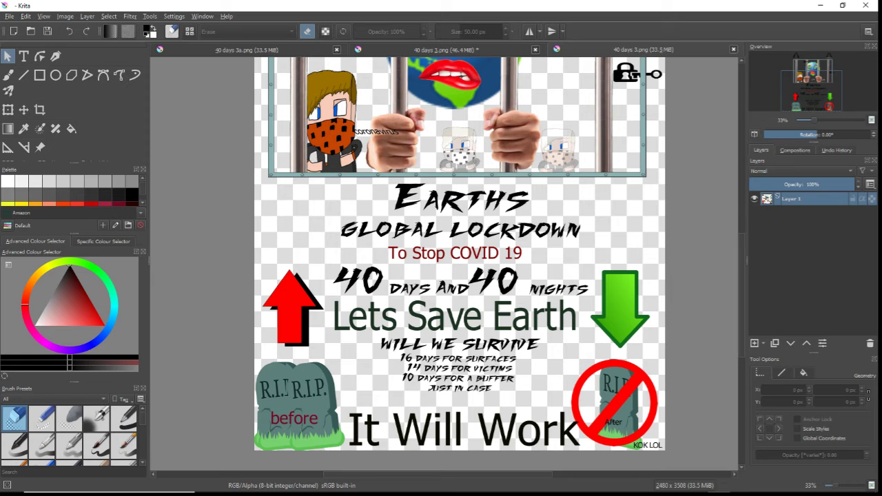
{"action": "scroll", "coordinate": [616, 241], "scroll_direction": "up", "scroll_amount": 1}
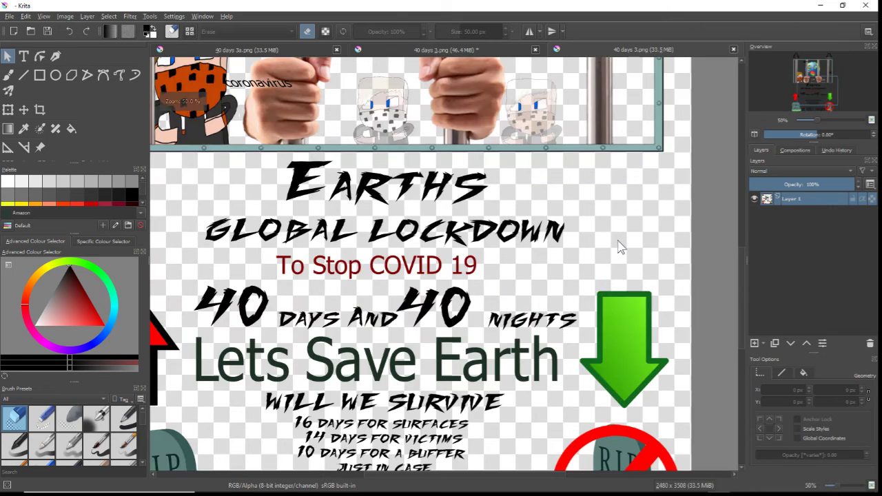
{"action": "scroll", "coordinate": [618, 246], "scroll_direction": "down", "scroll_amount": 1}
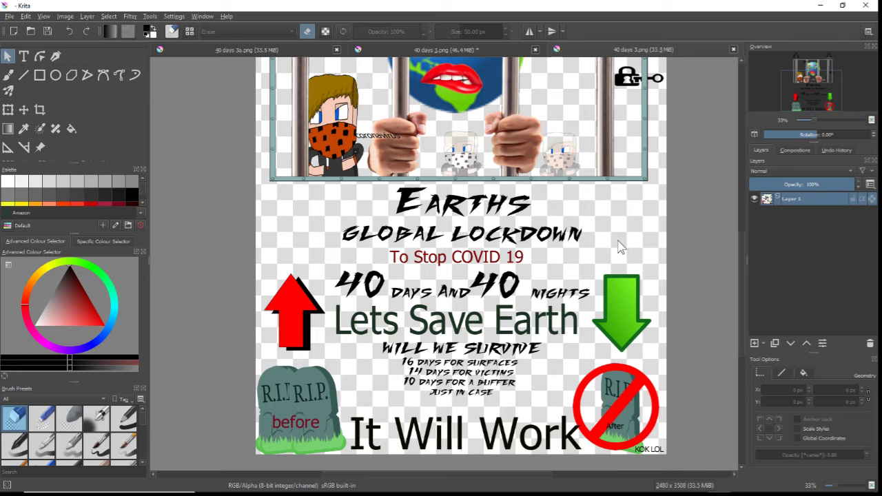
{"action": "scroll", "coordinate": [618, 247], "scroll_direction": "up", "scroll_amount": 1}
{"action": "scroll", "coordinate": [618, 246], "scroll_direction": "down", "scroll_amount": 1}
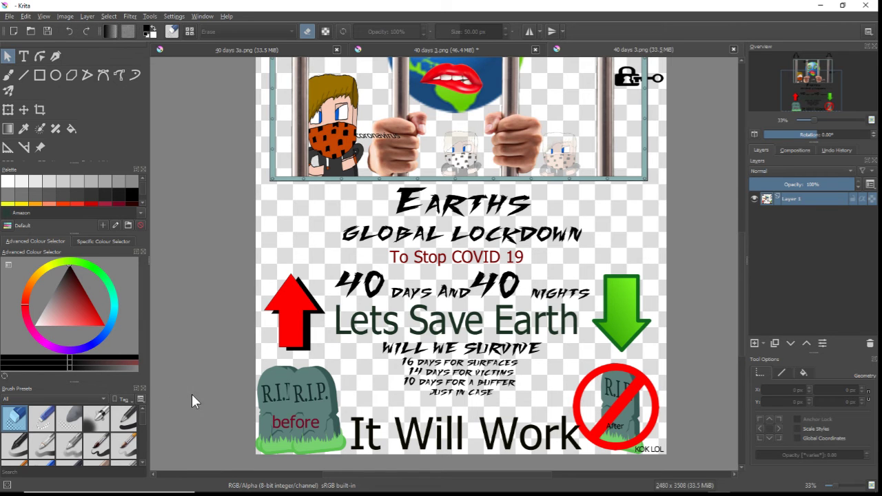
Examine the "before" tombstones up close, followed by the crossed-out "After" tombstone and the "KOK LOL" text in the poster's corner.
{"action": "scroll", "coordinate": [288, 425], "scroll_direction": "up", "scroll_amount": 1}
{"action": "scroll", "coordinate": [289, 416], "scroll_direction": "up", "scroll_amount": 3}
{"action": "scroll", "coordinate": [290, 417], "scroll_direction": "down", "scroll_amount": 2}
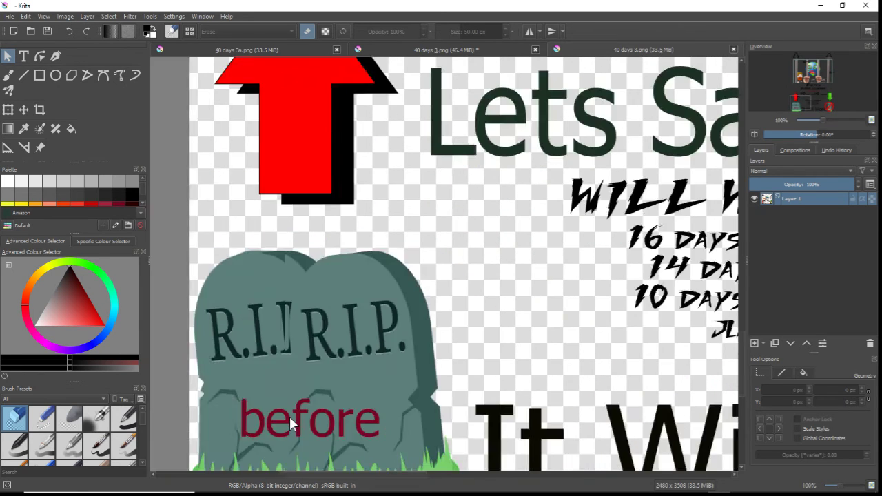
{"action": "scroll", "coordinate": [289, 414], "scroll_direction": "down", "scroll_amount": 3}
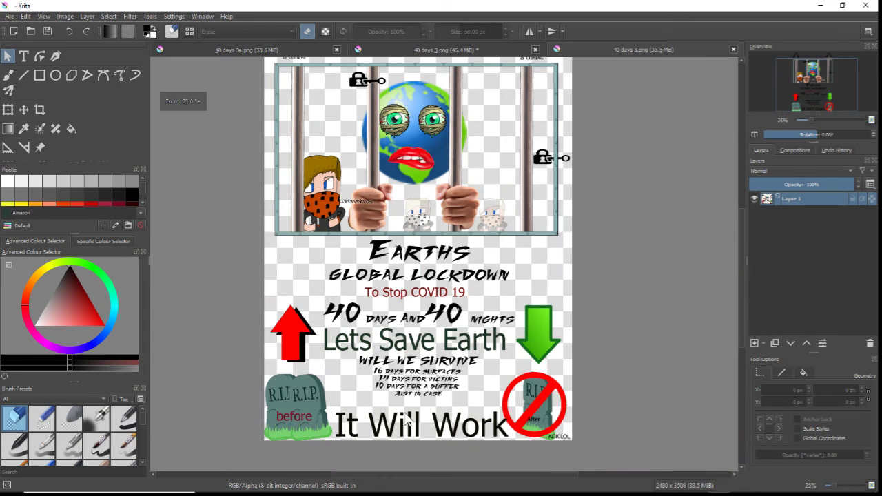
{"action": "scroll", "coordinate": [533, 386], "scroll_direction": "up", "scroll_amount": 2}
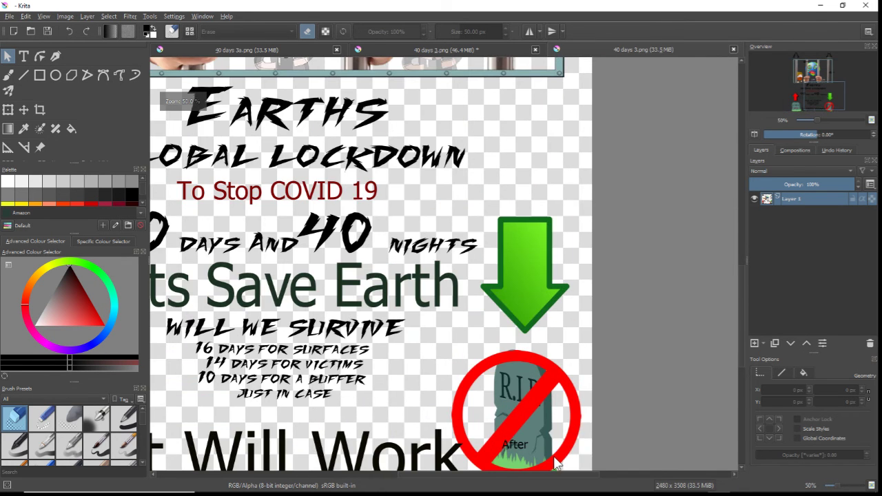
{"action": "scroll", "coordinate": [555, 461], "scroll_direction": "down", "scroll_amount": 3}
{"action": "scroll", "coordinate": [557, 462], "scroll_direction": "up", "scroll_amount": 3}
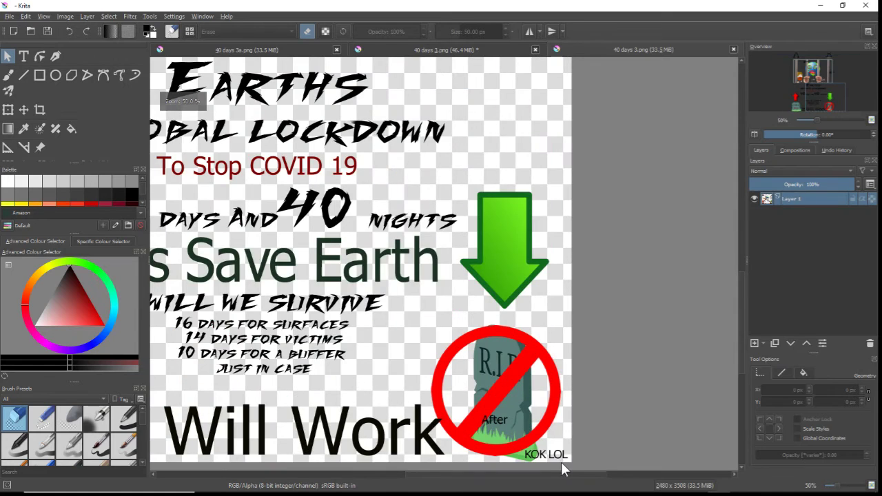
{"action": "scroll", "coordinate": [558, 466], "scroll_direction": "up", "scroll_amount": 1}
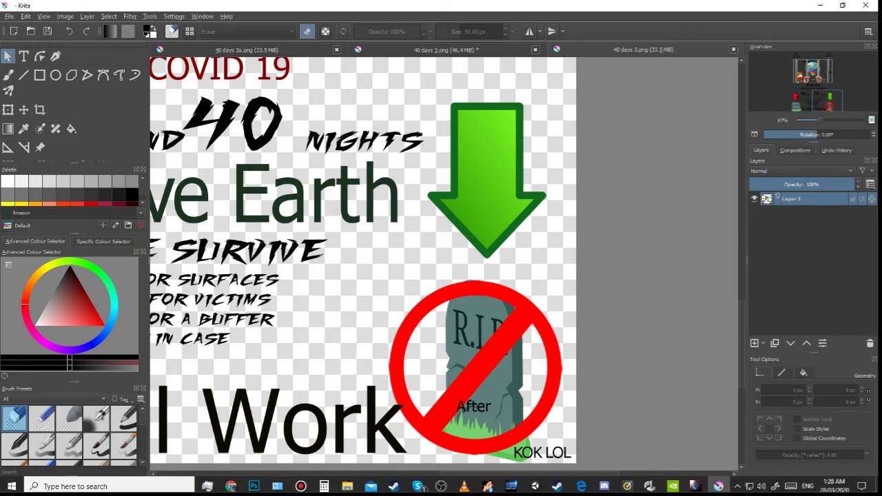
Review the whole poster centred in the view, followed by its lower half from the "Earths Global Lockdown" heading to "It Will Work".
{"action": "scroll", "coordinate": [250, 339], "scroll_direction": "down", "scroll_amount": 2}
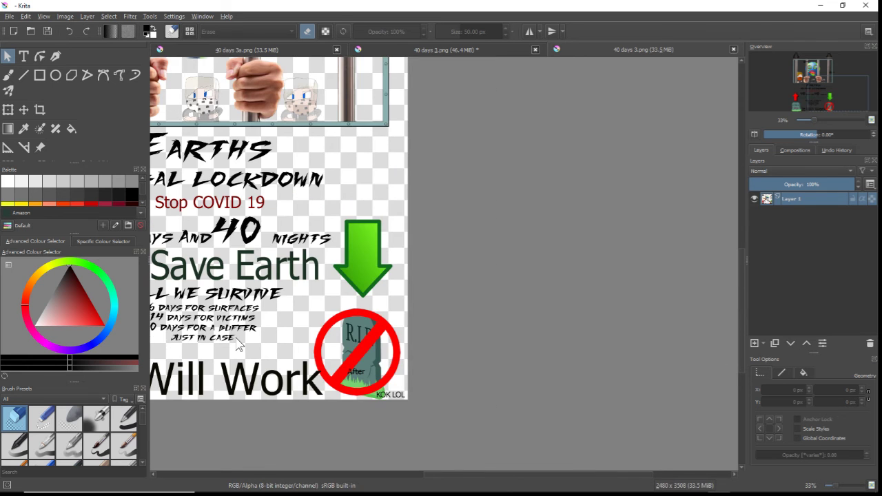
{"action": "scroll", "coordinate": [224, 347], "scroll_direction": "down", "scroll_amount": 3}
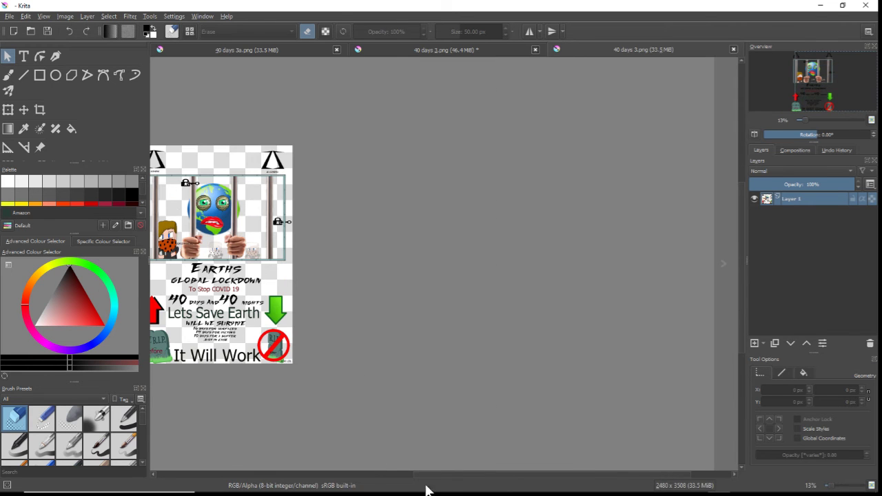
{"action": "left_click_drag", "start_coordinate": [451, 468], "coordinate": [385, 425]}
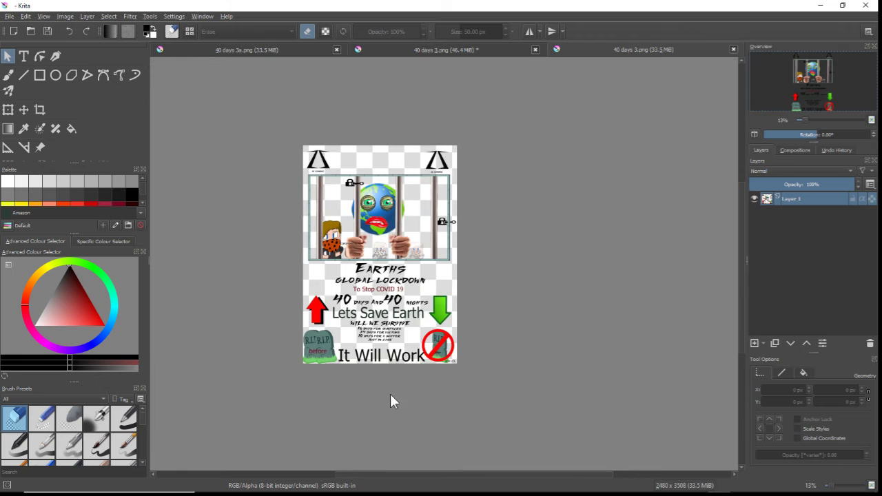
{"action": "scroll", "coordinate": [387, 324], "scroll_direction": "up", "scroll_amount": 3}
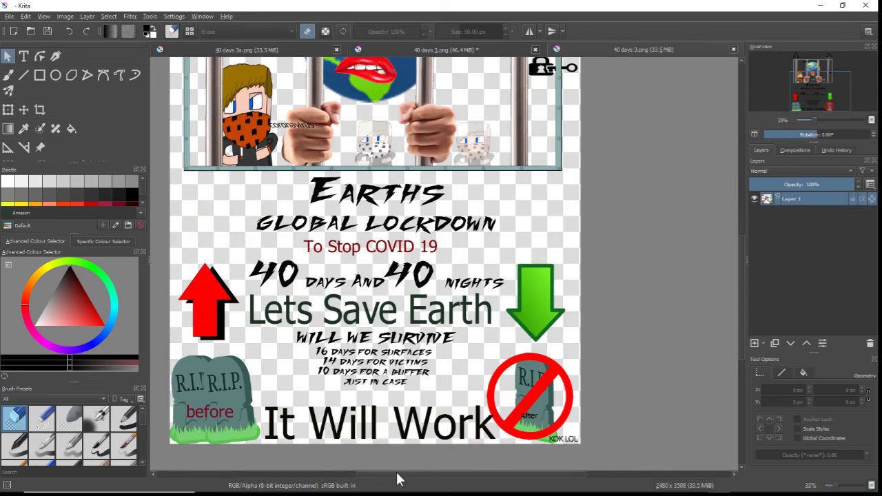
{"action": "left_click_drag", "start_coordinate": [408, 477], "coordinate": [388, 476]}
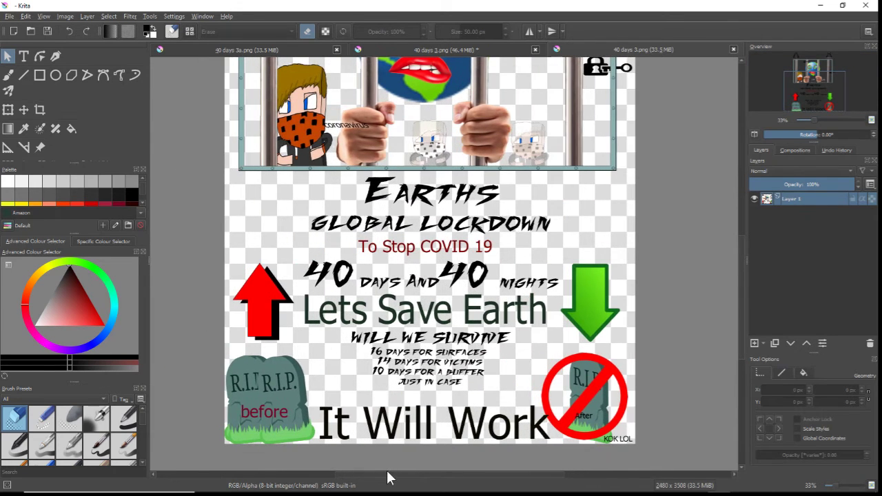
{"action": "scroll", "coordinate": [401, 429], "scroll_direction": "up", "scroll_amount": 1}
{"action": "scroll", "coordinate": [405, 423], "scroll_direction": "down", "scroll_amount": 1}
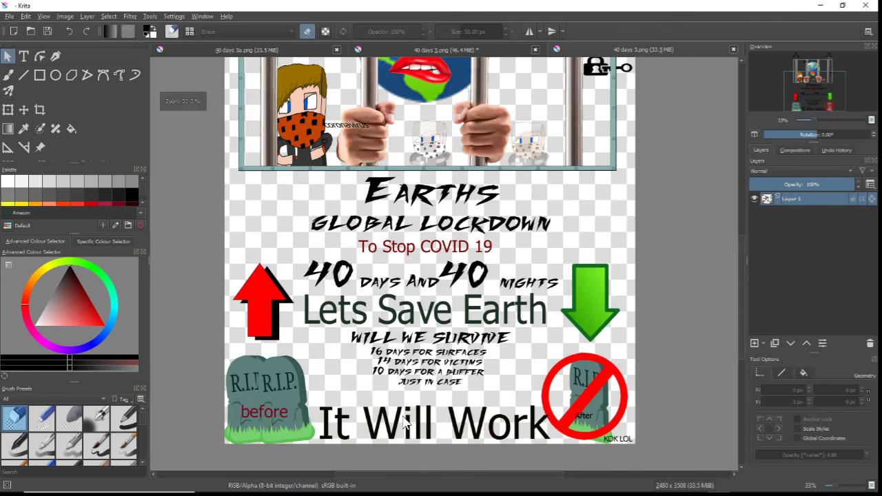
Compare the red up arrow and "before" tombstones with the green down arrow and crossed-out "After" tombstone at 50% zoom.
{"action": "scroll", "coordinate": [405, 423], "scroll_direction": "up", "scroll_amount": 1}
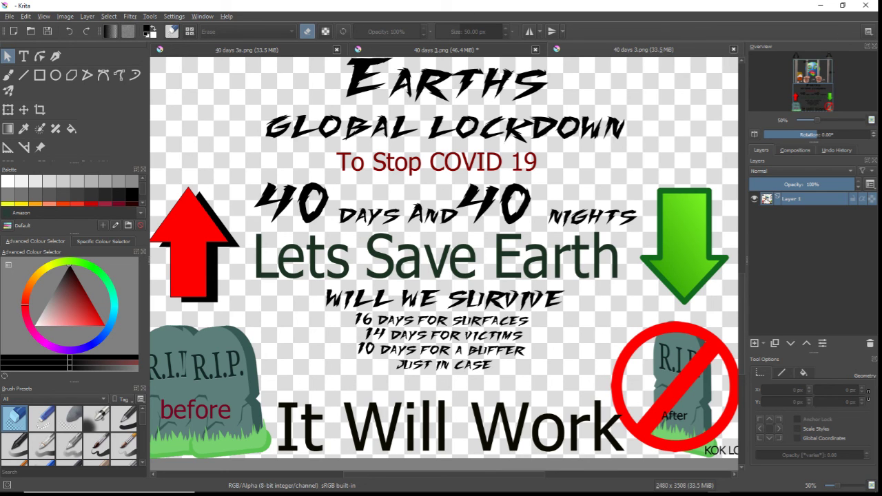
{"action": "mouse_move", "coordinate": [395, 491]}
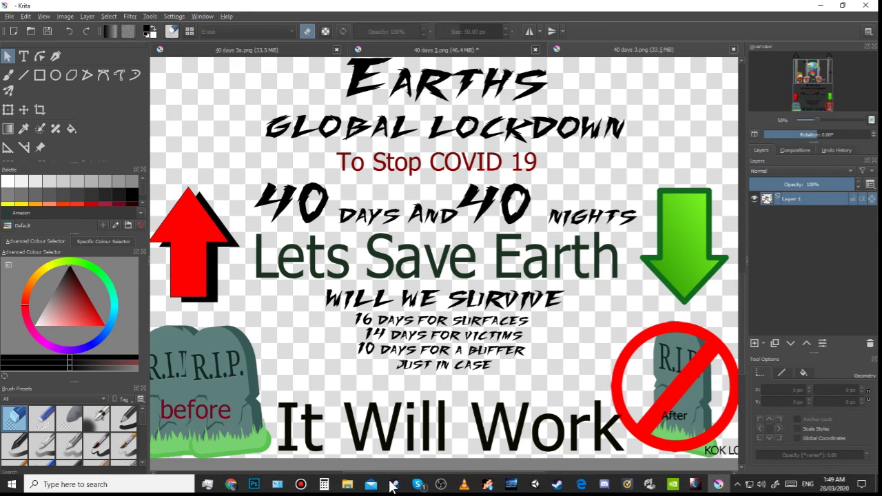
{"action": "left_click", "coordinate": [391, 462]}
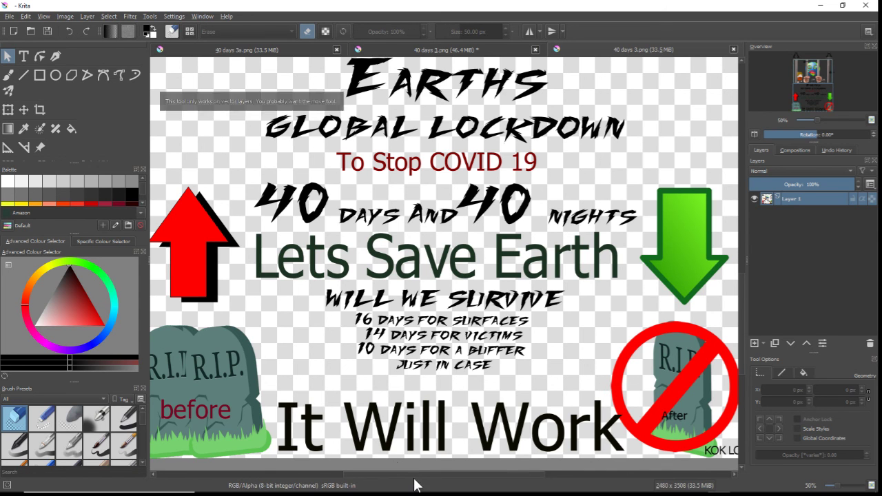
{"action": "left_click_drag", "start_coordinate": [411, 476], "coordinate": [375, 474]}
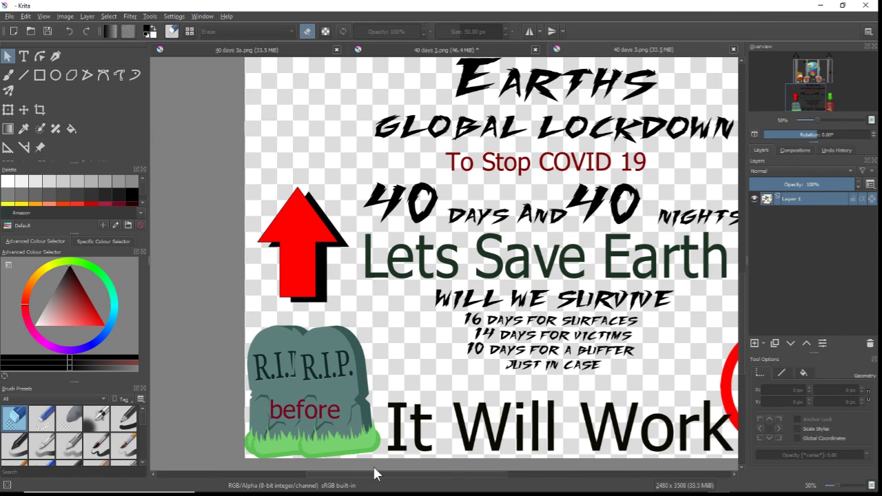
{"action": "left_click_drag", "start_coordinate": [375, 474], "coordinate": [438, 476]}
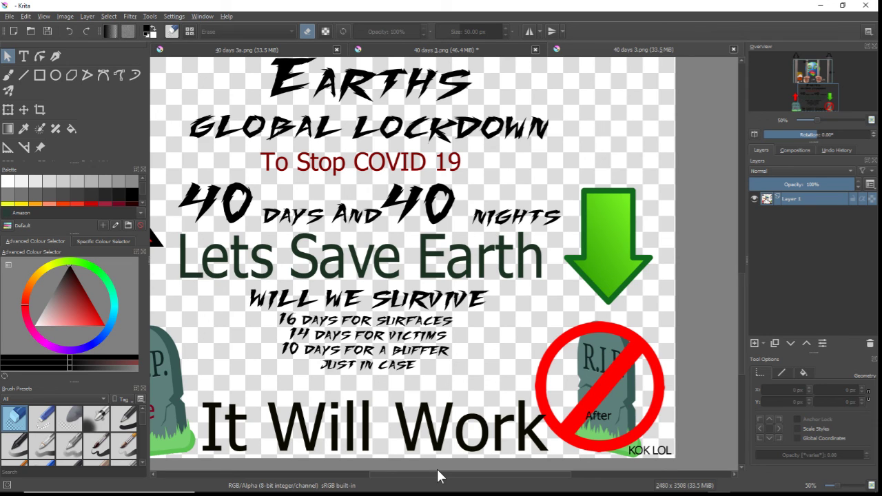
{"action": "mouse_move", "coordinate": [388, 492]}
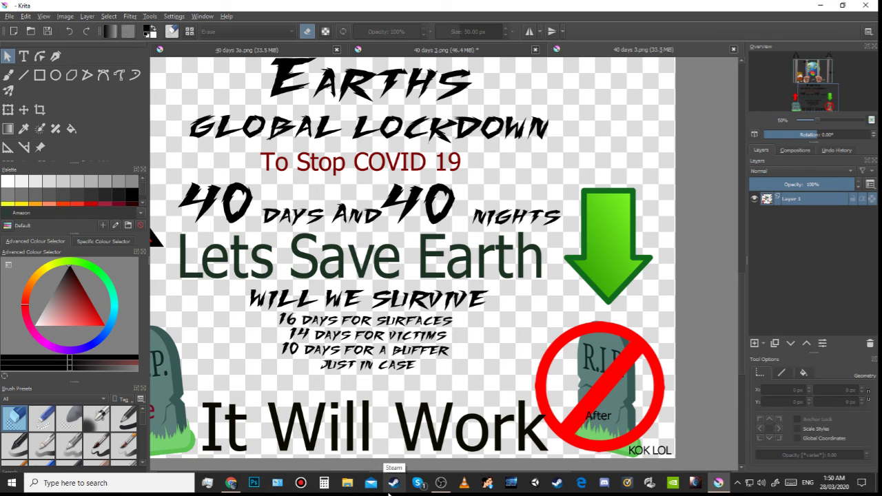